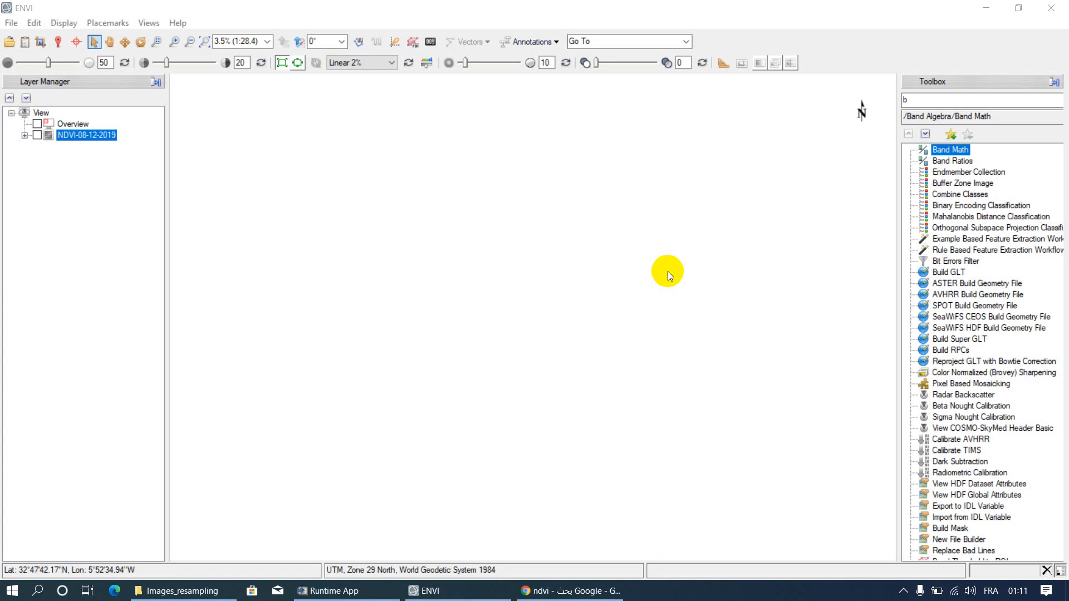
Step: Review the NDVI formula and the Sentinel-2 band table in Chrome, and return to ENVI
click(595, 596)
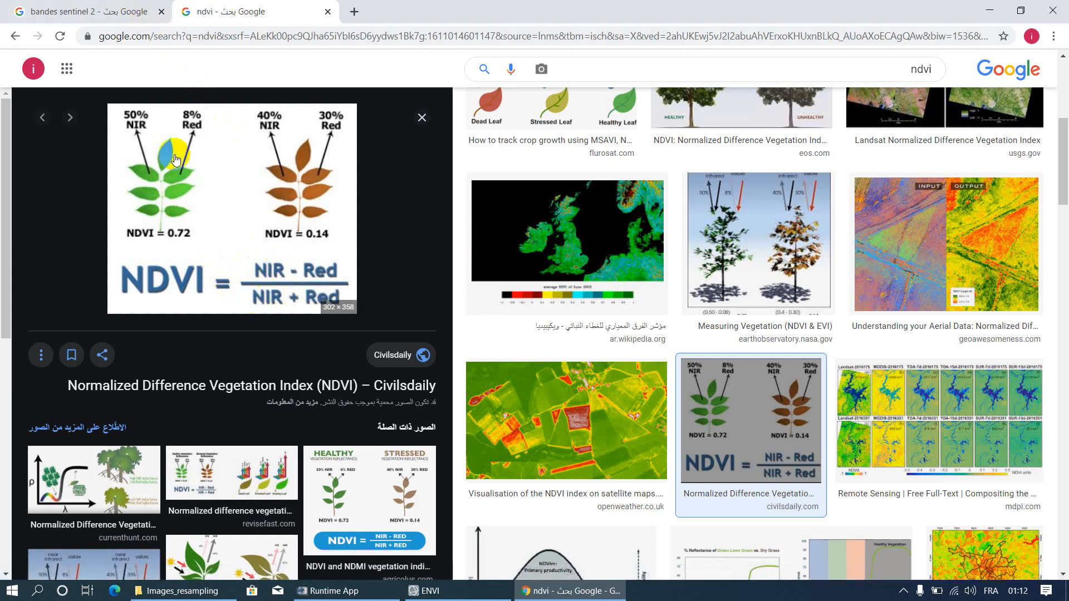
click(91, 15)
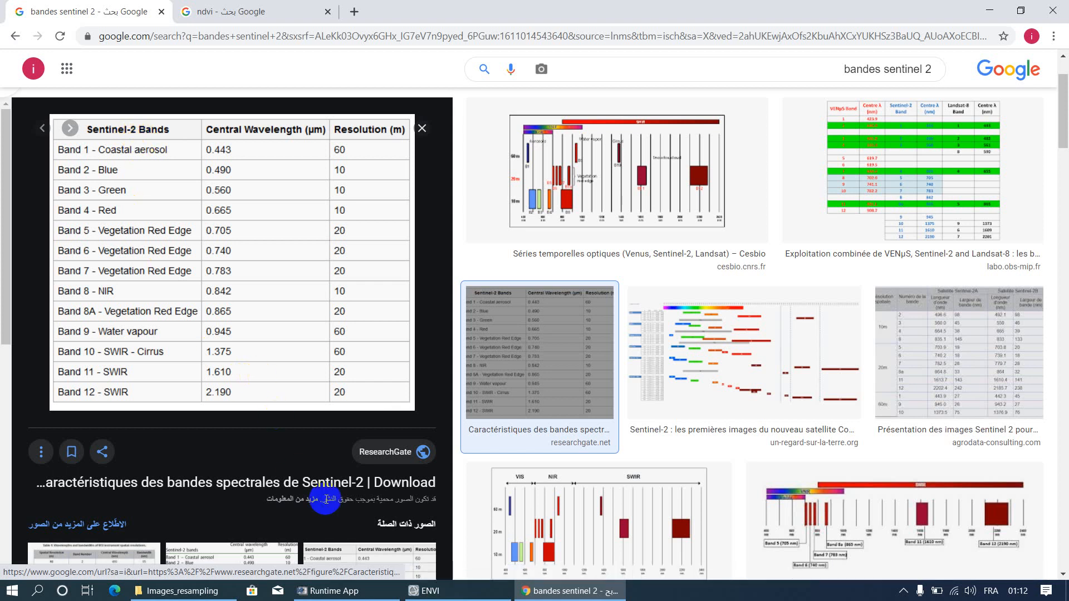
click(426, 592)
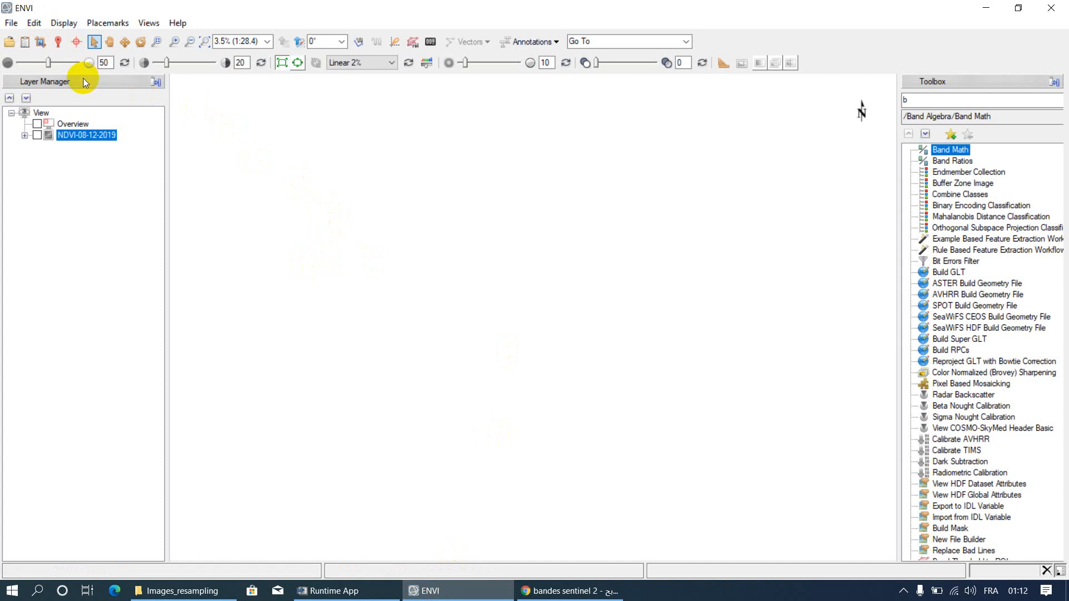
Step: Open the B4 and B8 images together from the S2B_MSIL2A_20200829T110629 folder in Images_resampling
click(10, 42)
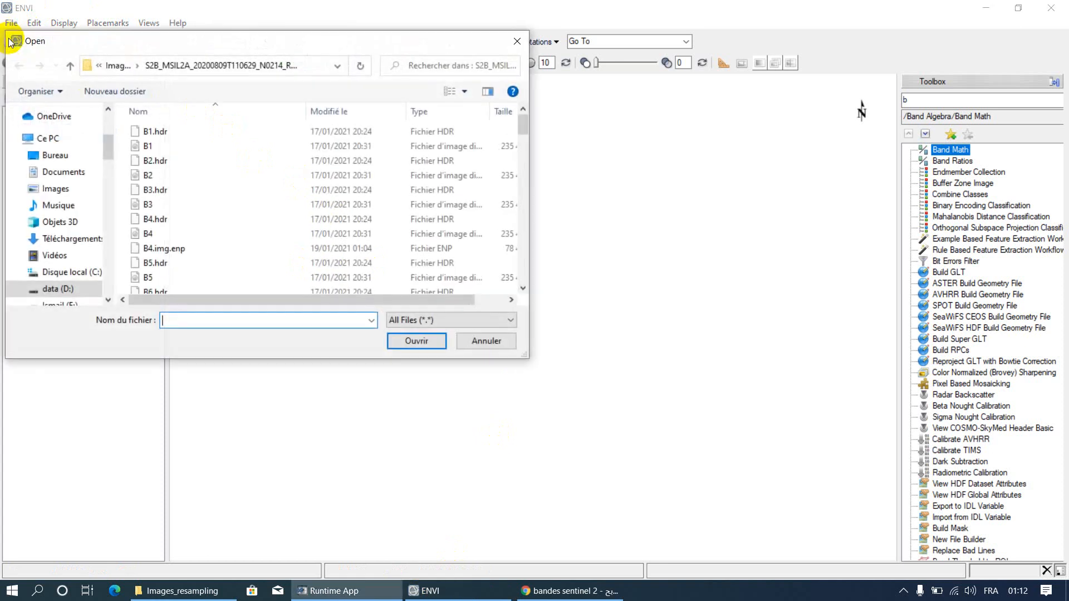
click(113, 67)
scroll(150, 261, down, 1)
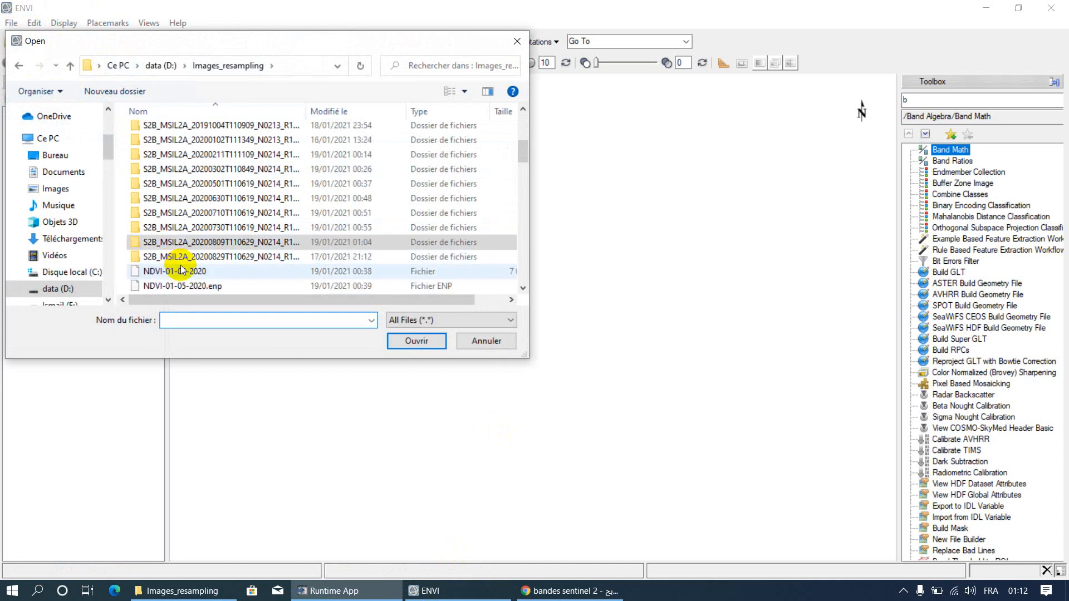
double_click(215, 256)
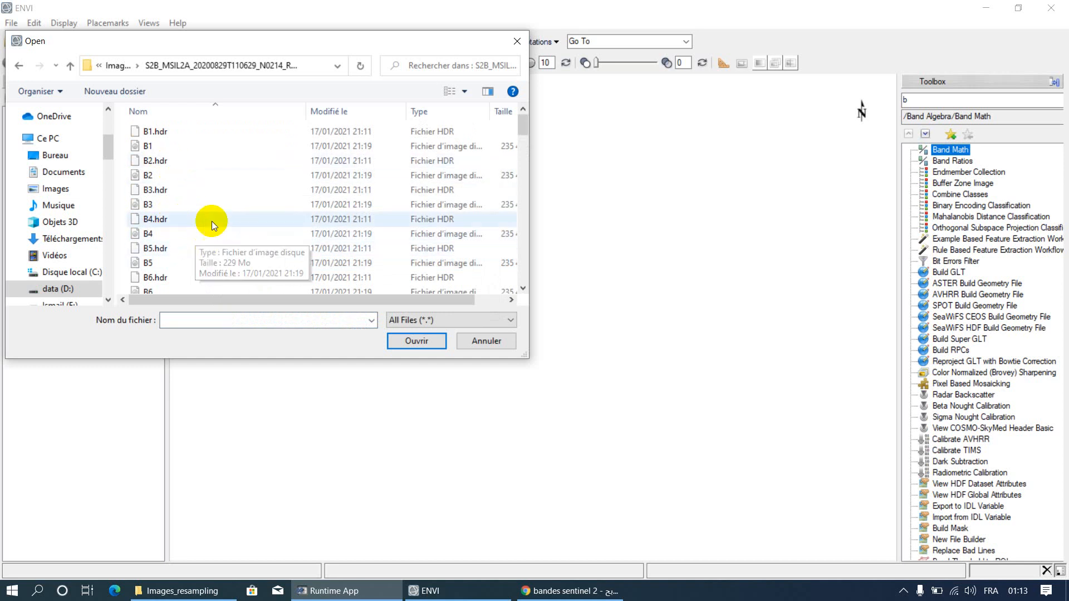
click(171, 232)
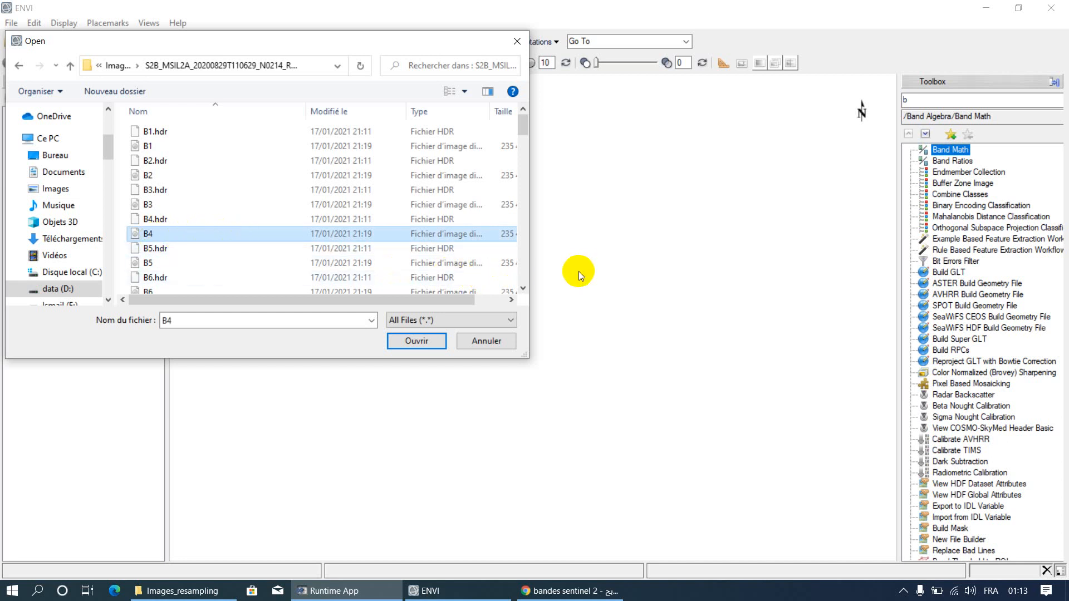
scroll(174, 271, down, 2)
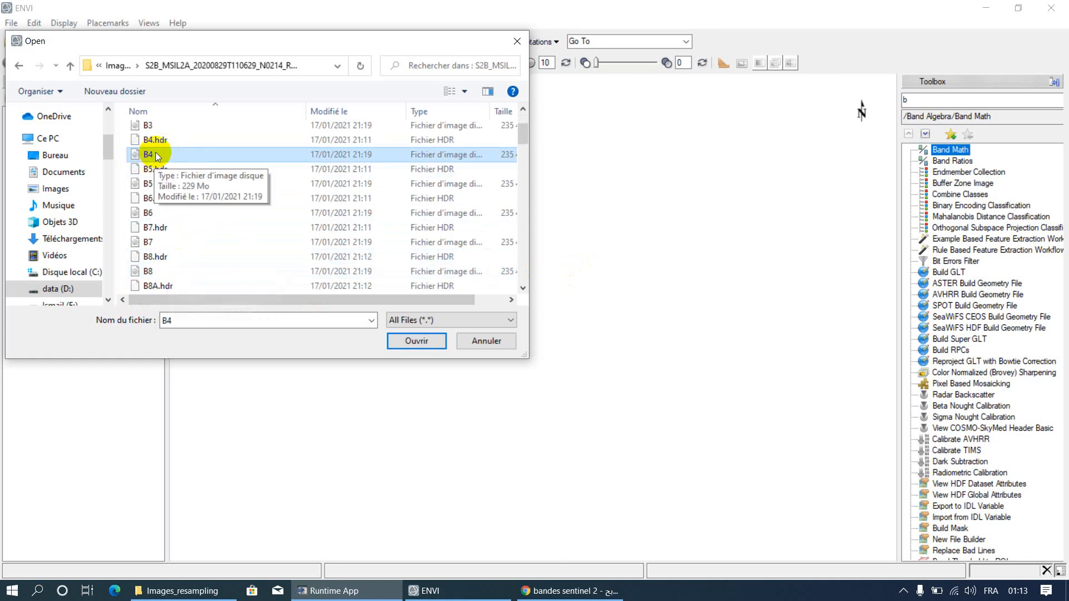
ctrl+click(157, 272)
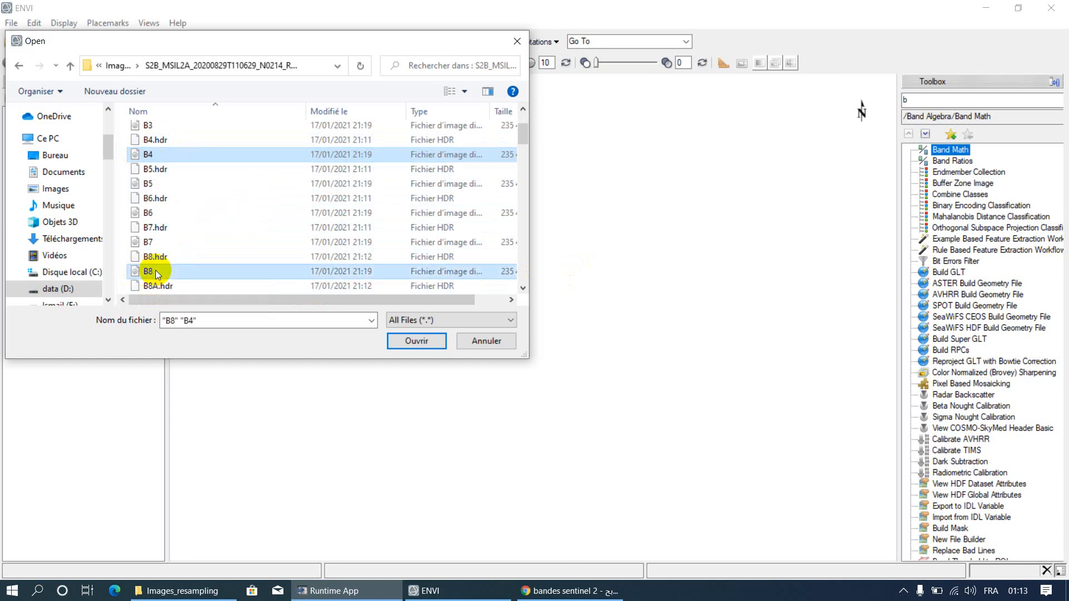
click(401, 345)
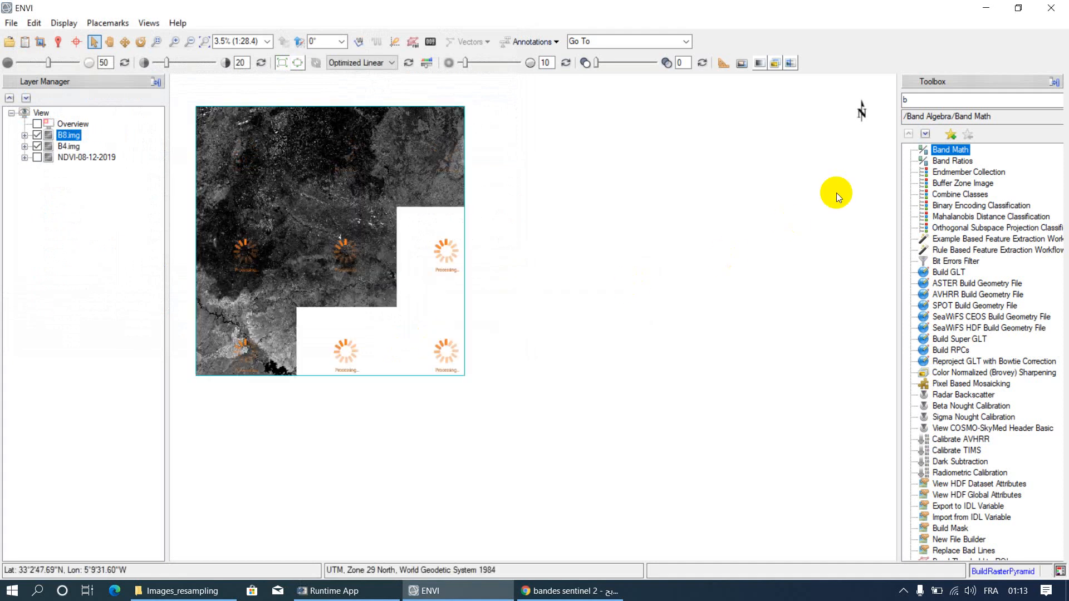
Step: Start Band Math with the previously used expression float(b1)-float(b2)/float(b1)+float(b2)
double_click(923, 100)
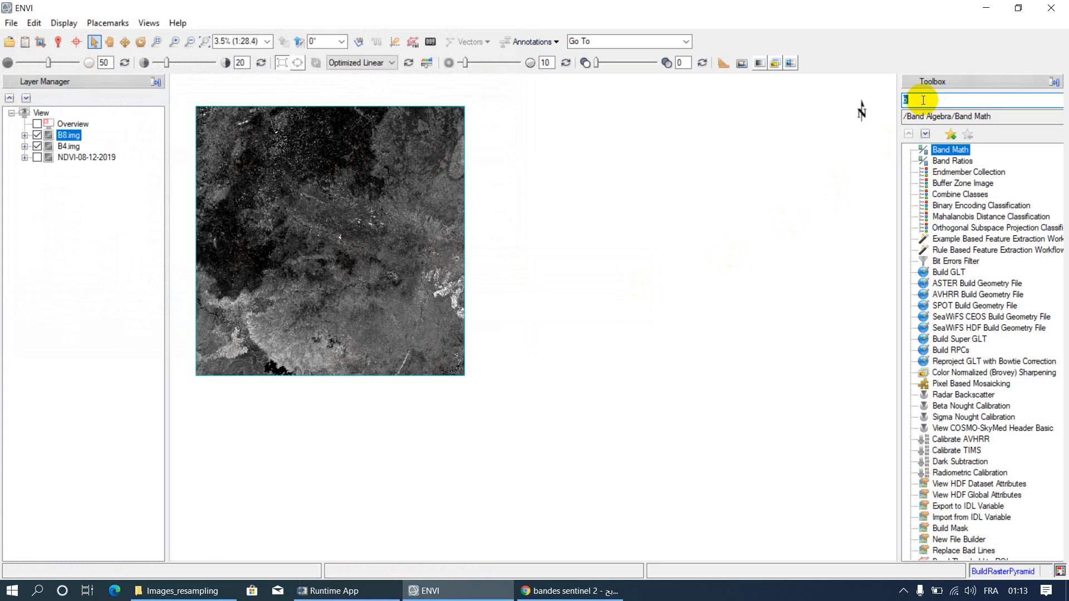
text(b)
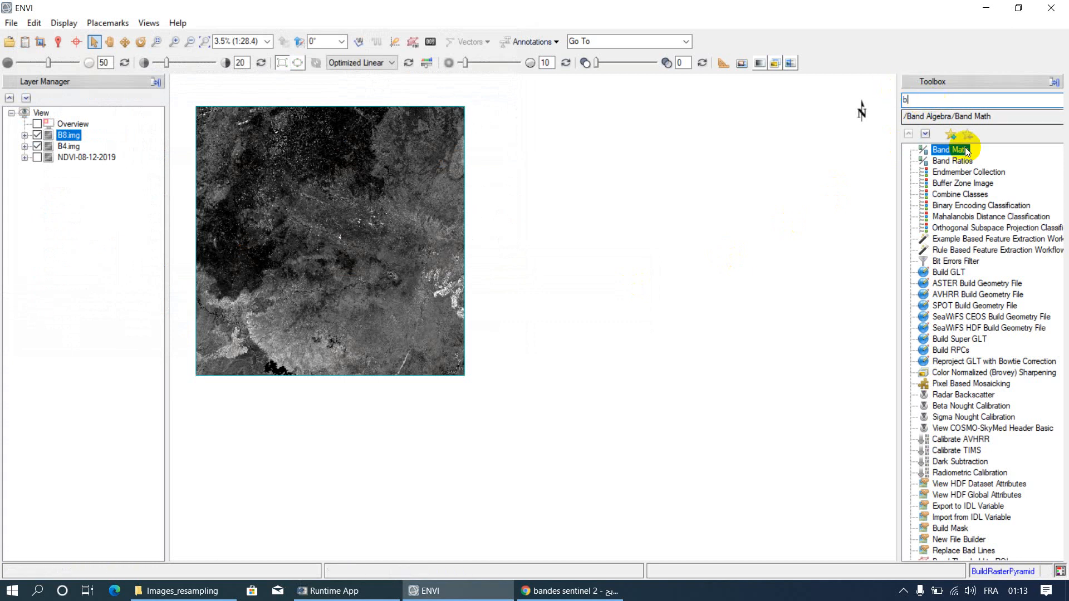
double_click(933, 150)
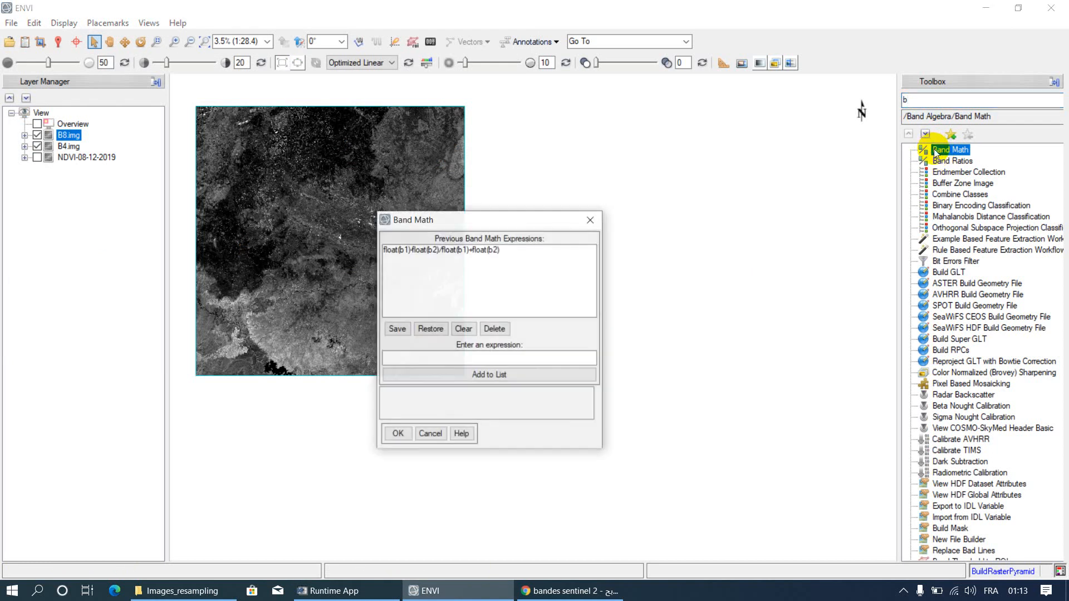
click(470, 251)
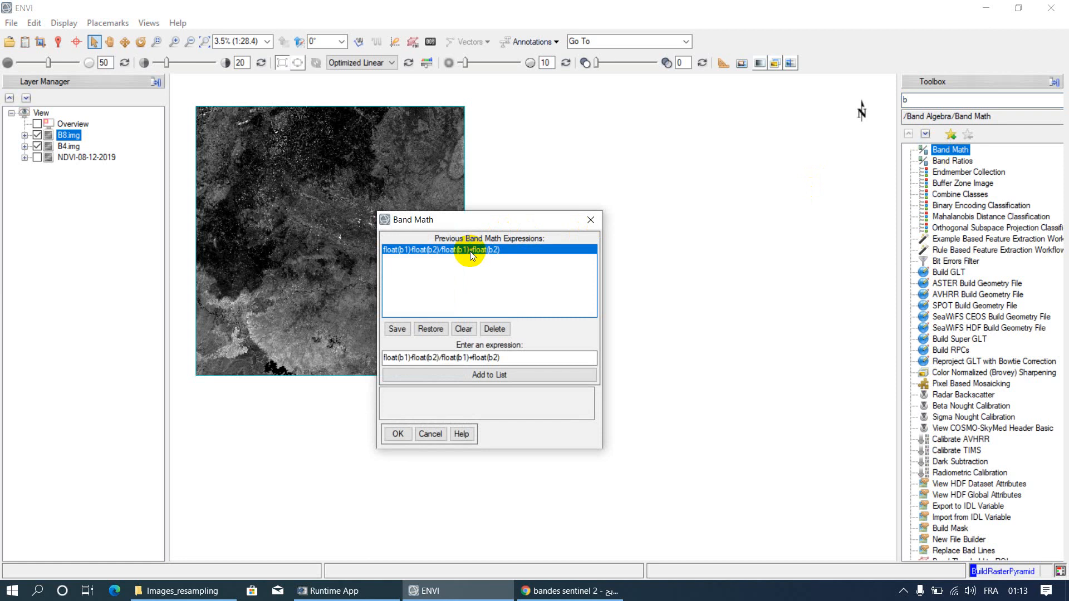
click(510, 356)
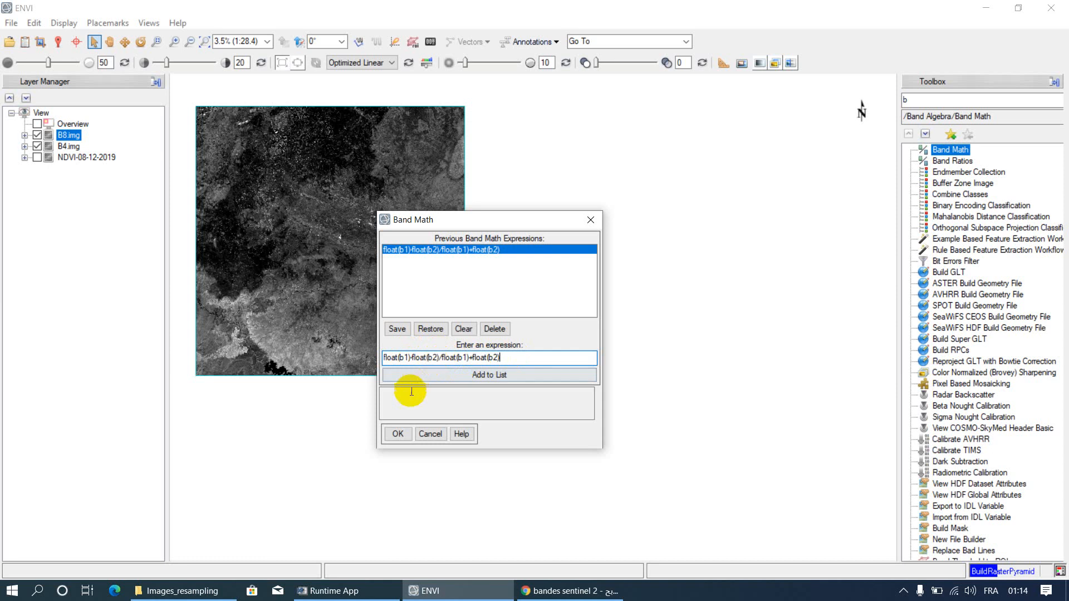
click(405, 430)
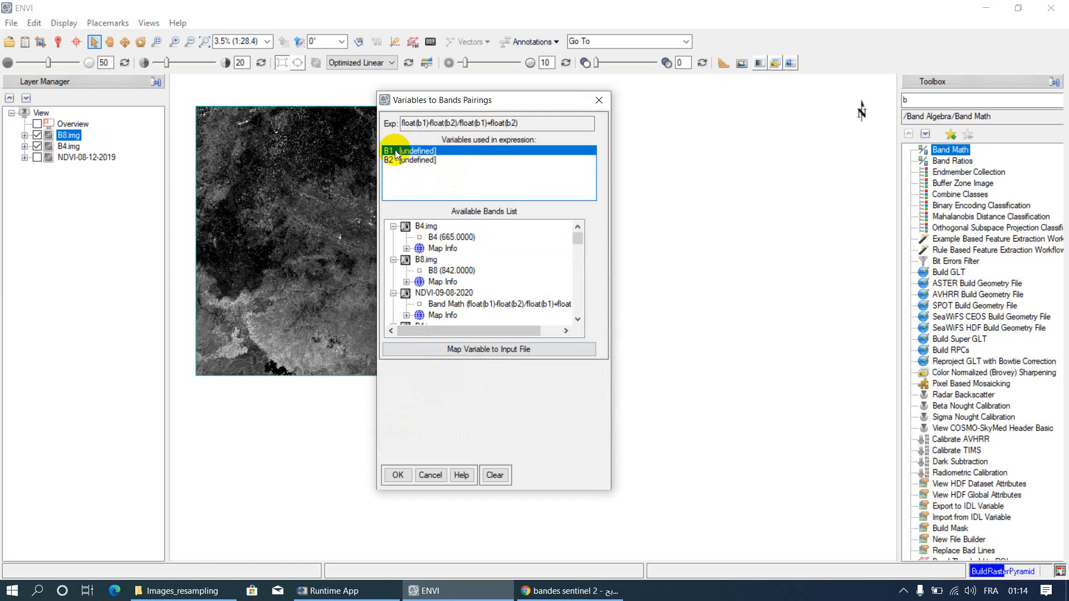
Step: Assign band B8 (842.0000) to variable B1 and band B4 (665.0000) to variable B2
click(457, 271)
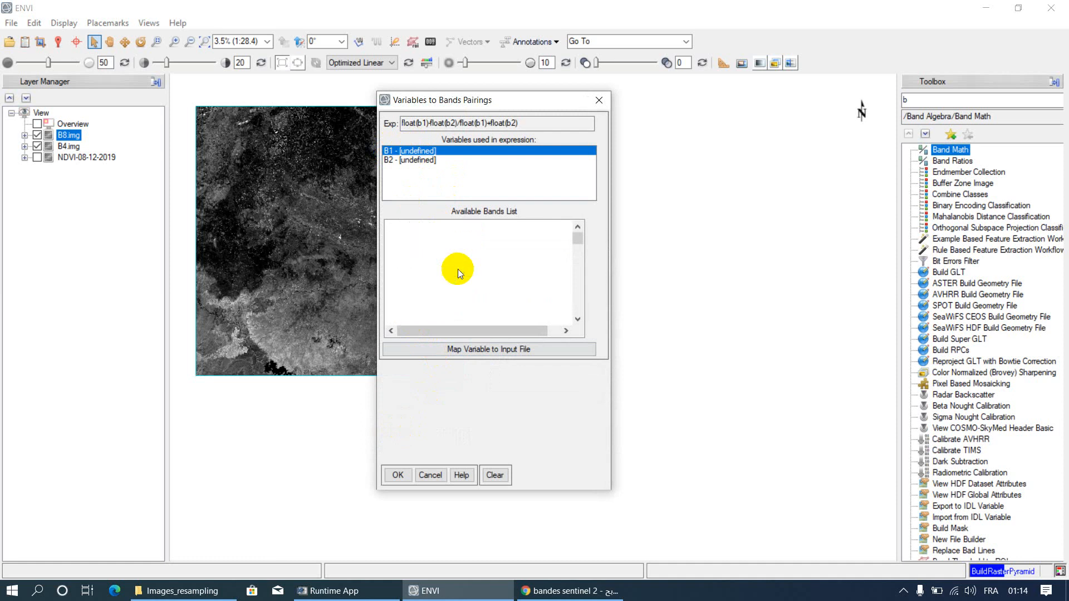
click(418, 162)
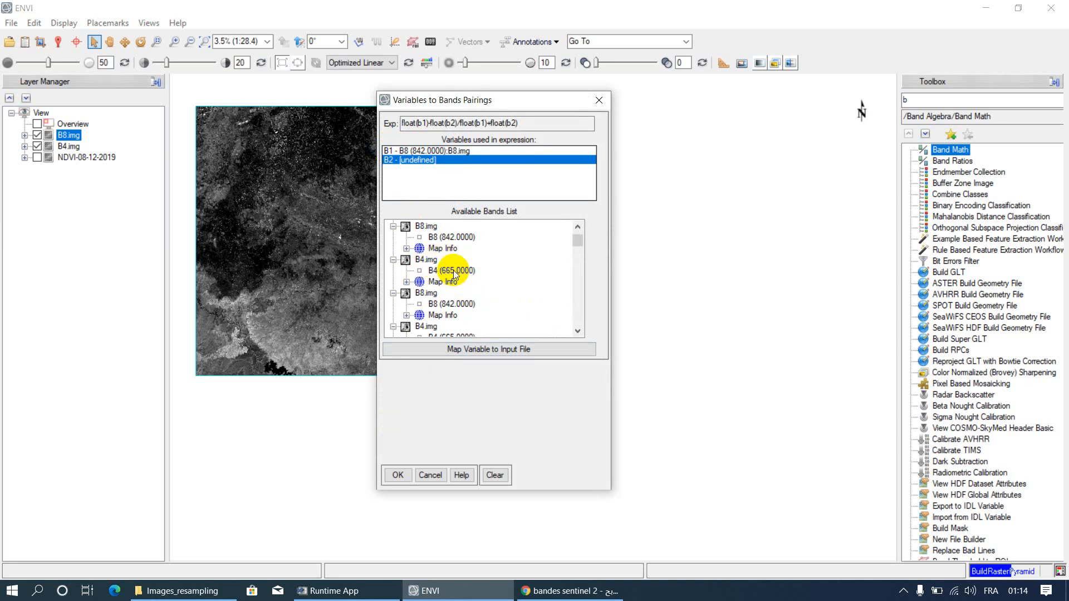
click(453, 269)
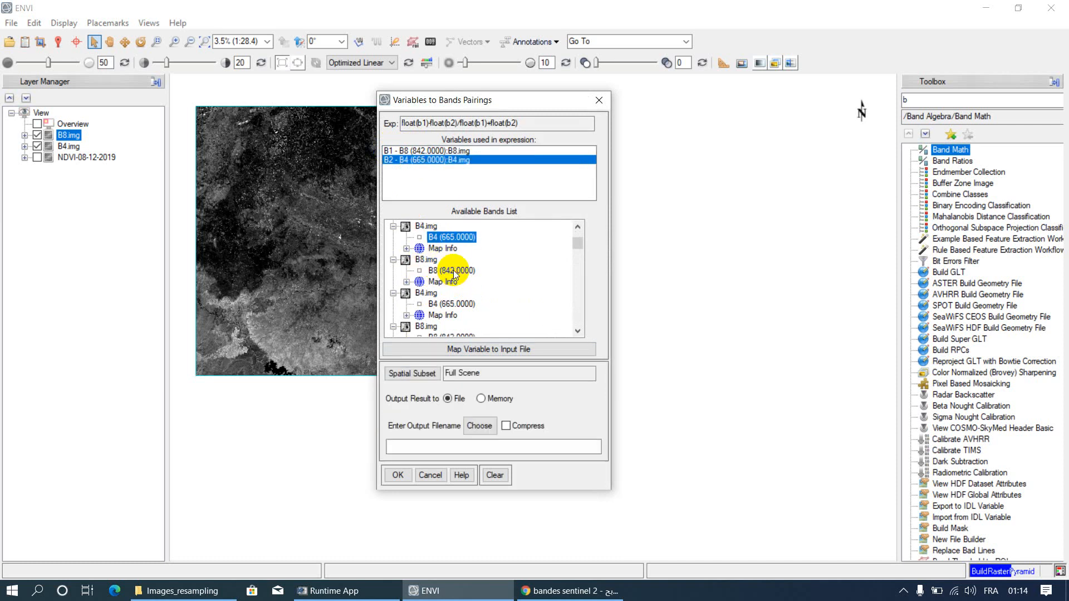
Step: Set the output file to NDVI-29-08-2020 in the D:\Images_resampling folder
click(479, 428)
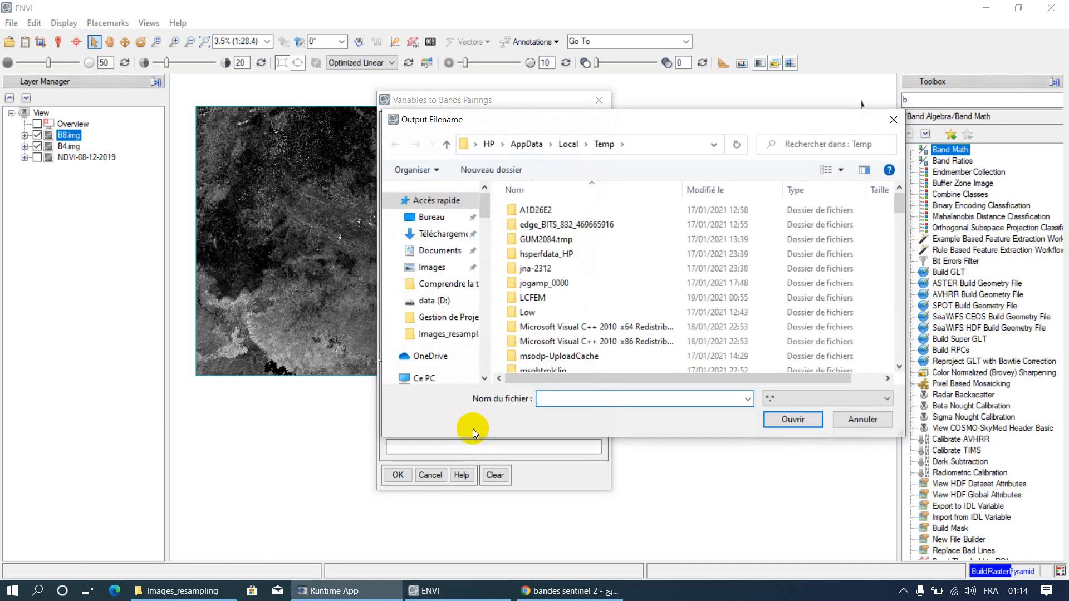
click(454, 334)
scroll(557, 340, down, 2)
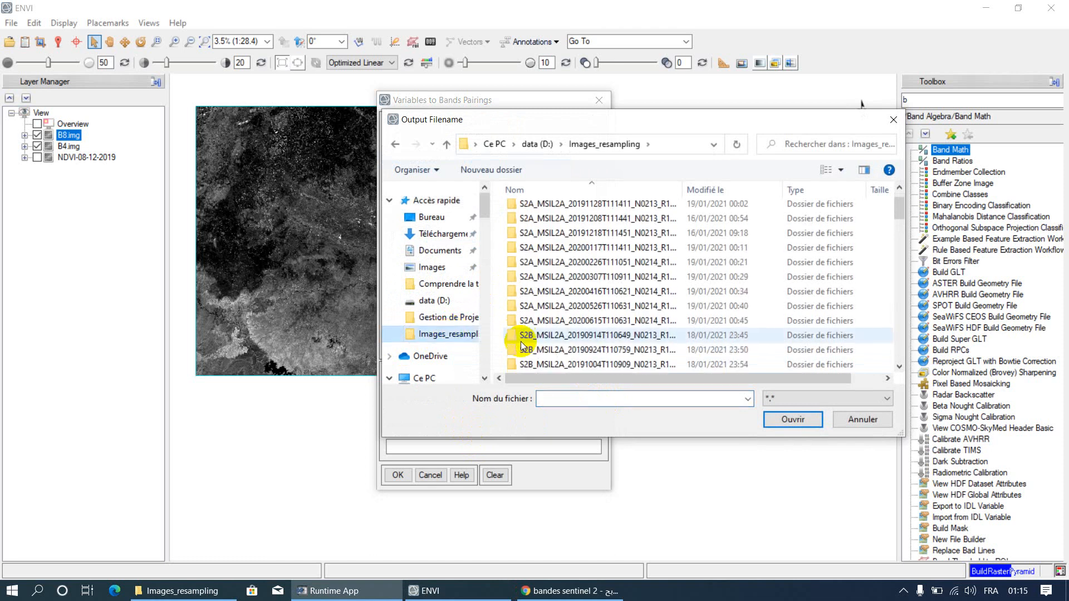
scroll(554, 347, down, 2)
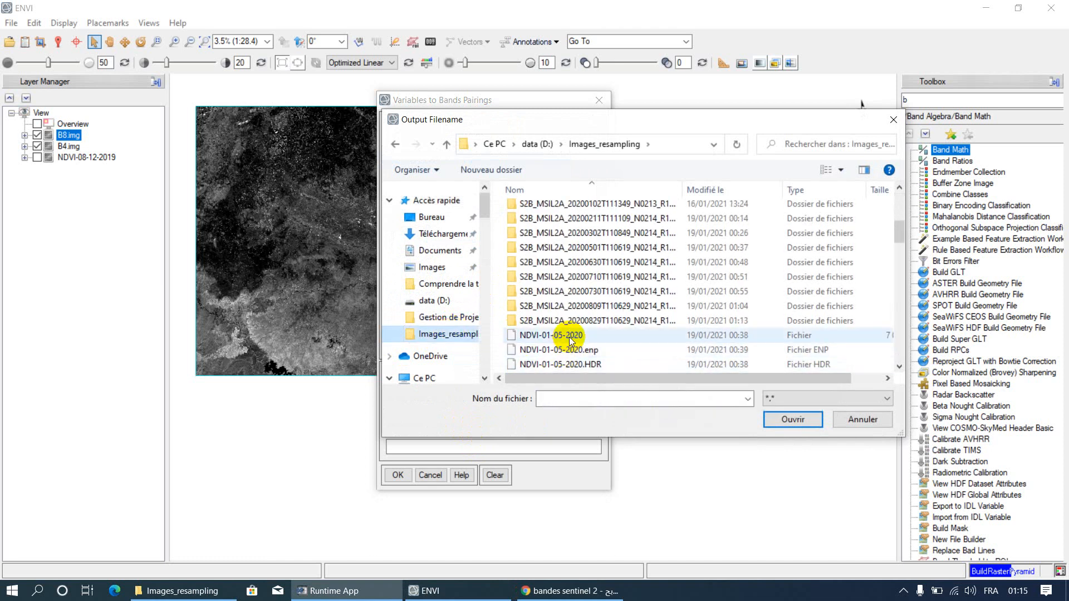
click(564, 335)
double_click(570, 399)
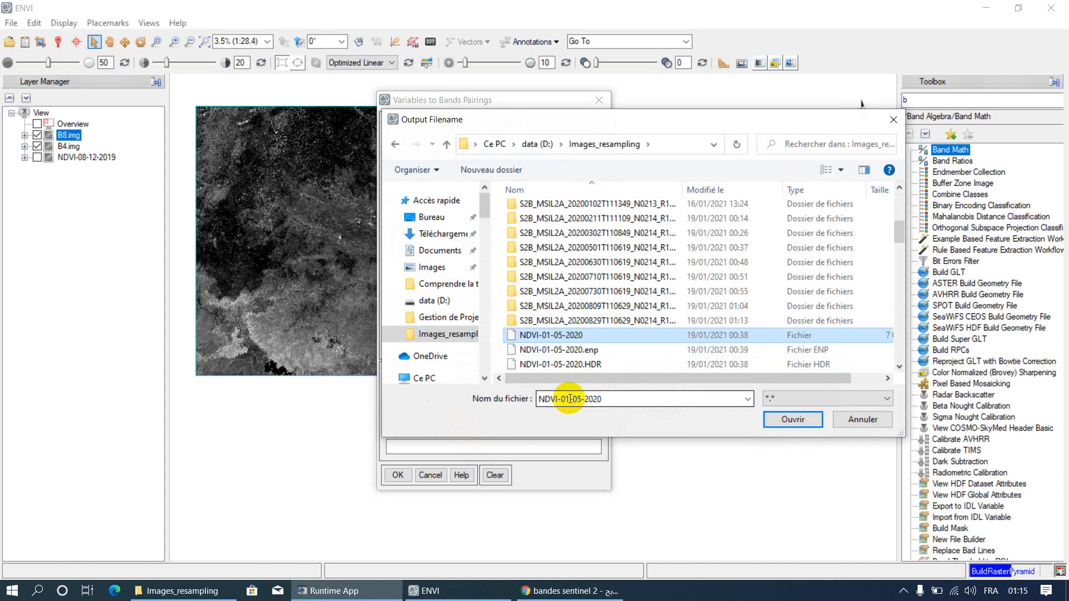
click(571, 398)
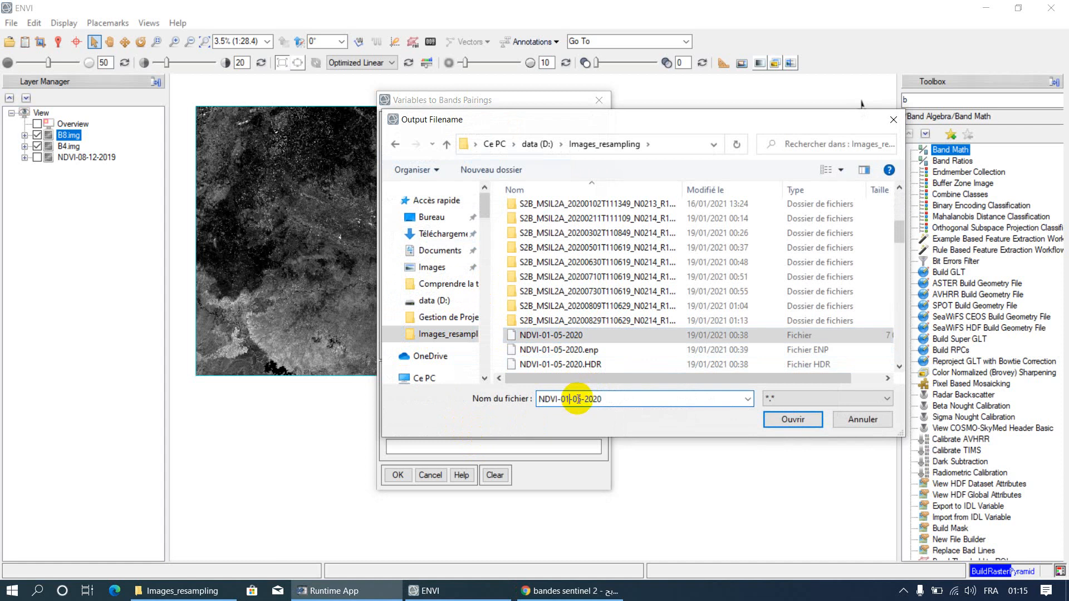
key(BackSpace)
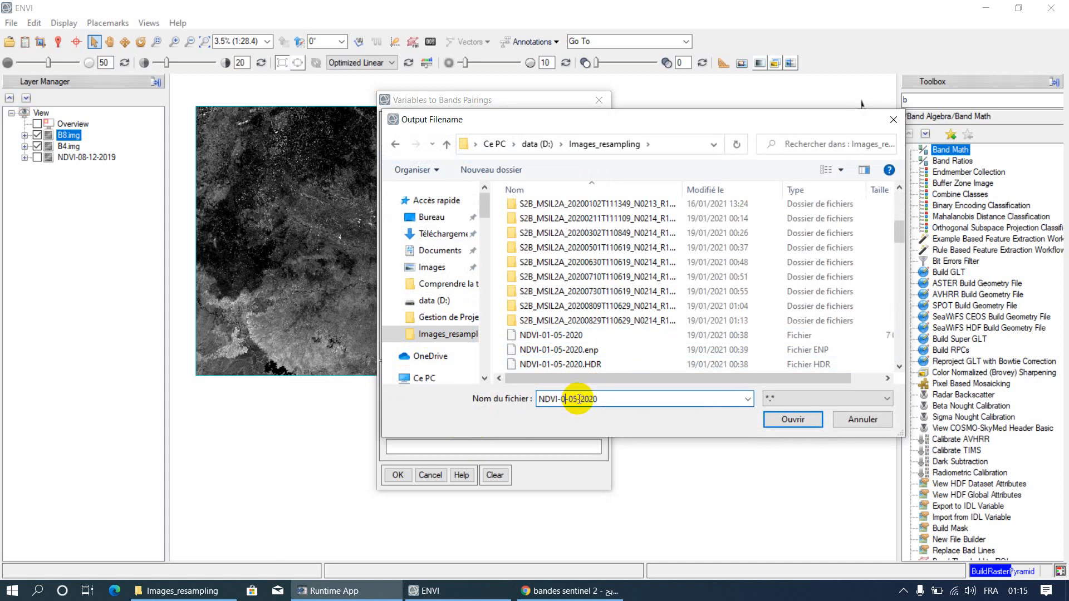
key(BackSpace)
text(29)
key(BackSpace)
text(8)
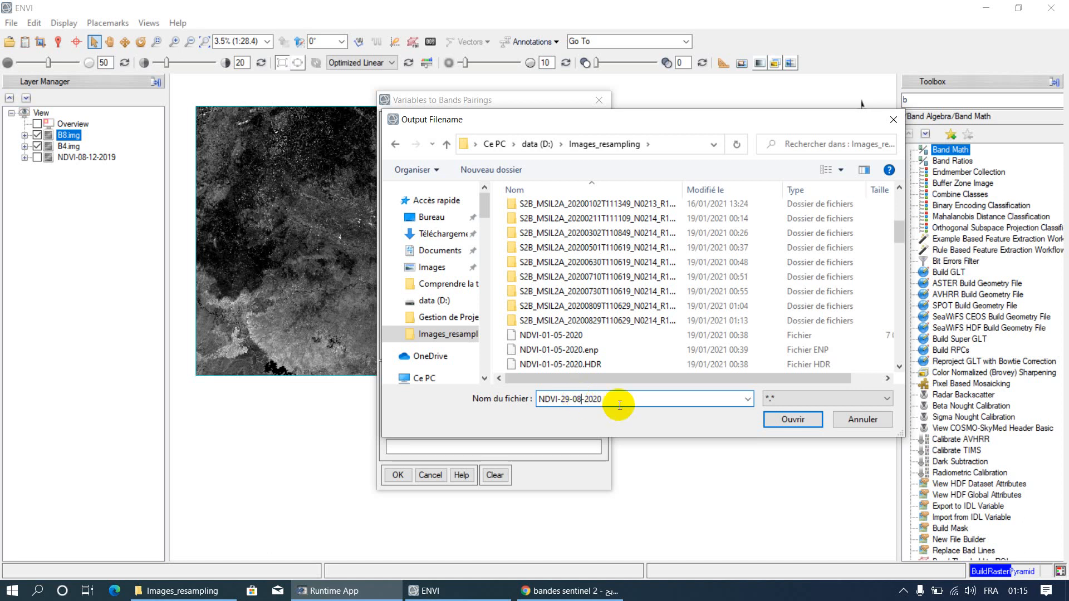
click(783, 423)
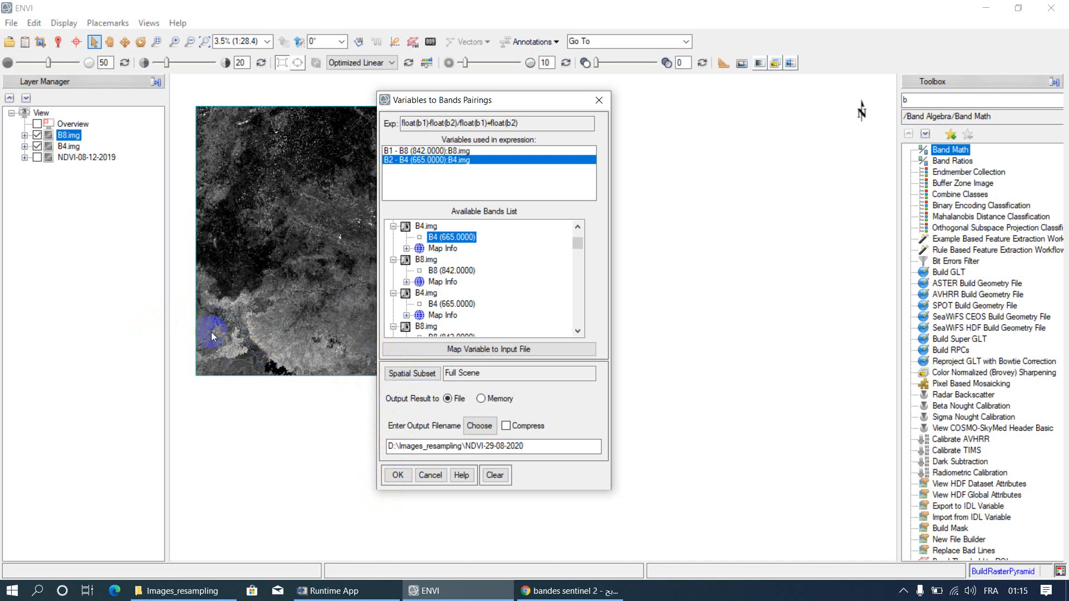
Step: Open the spatial subset settings for the Band Math output
click(403, 374)
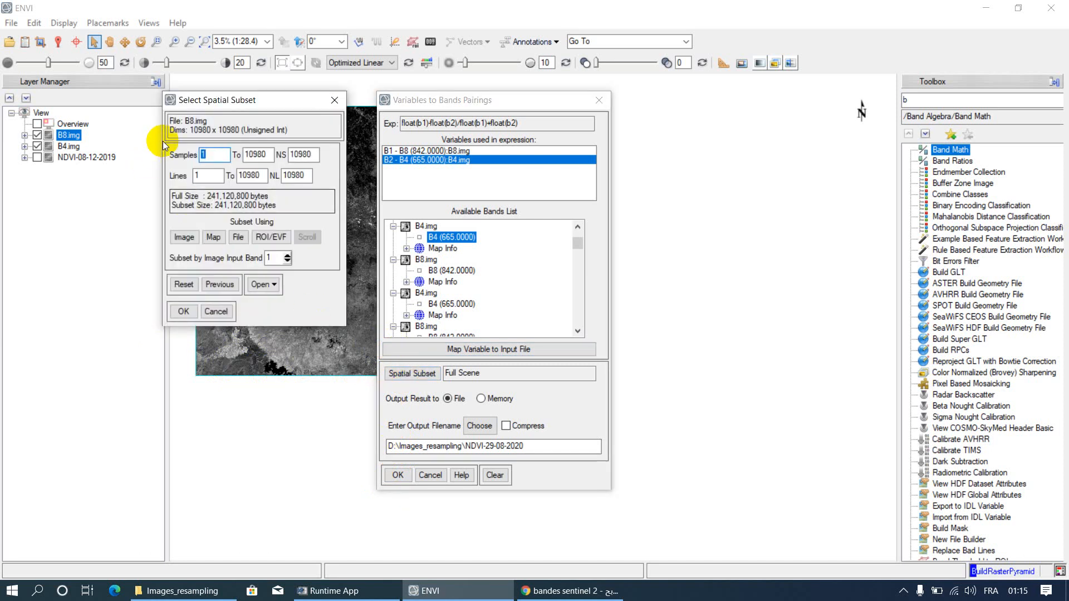
click(187, 238)
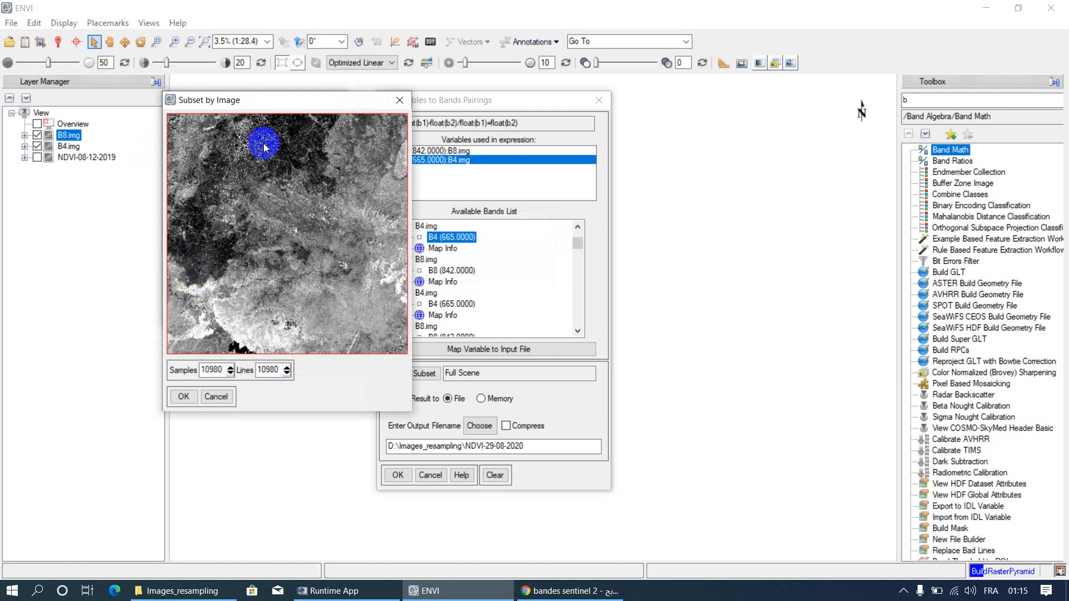
click(203, 292)
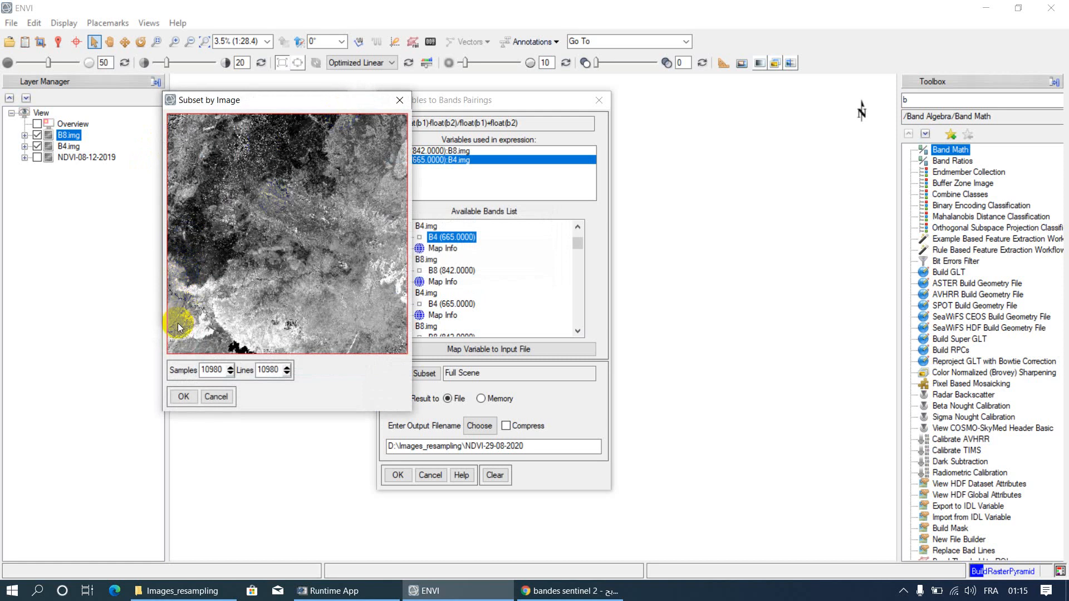
click(190, 121)
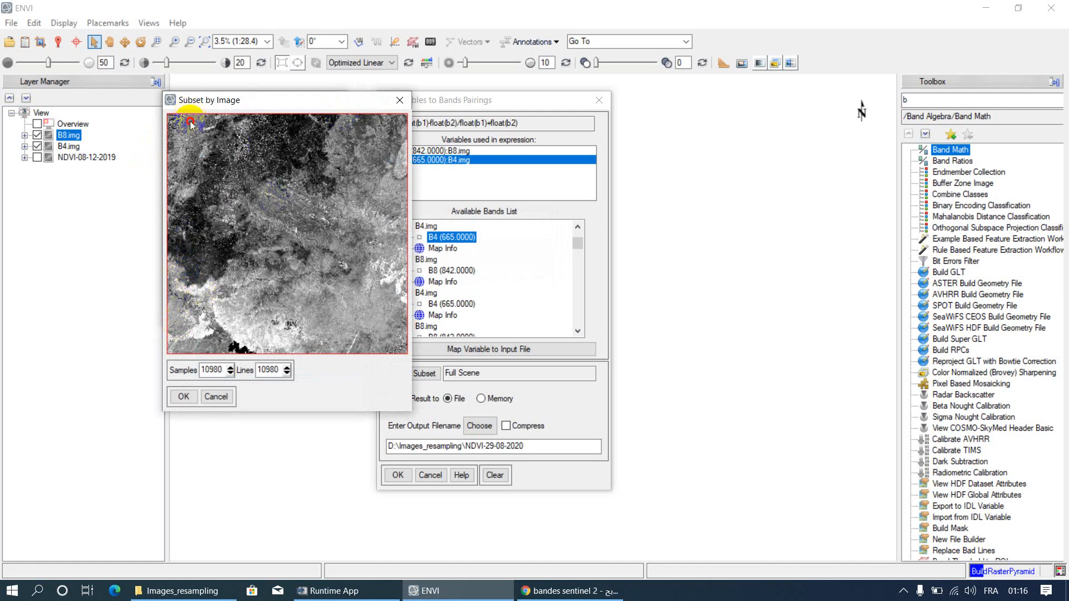
click(230, 373)
click(230, 374)
click(230, 373)
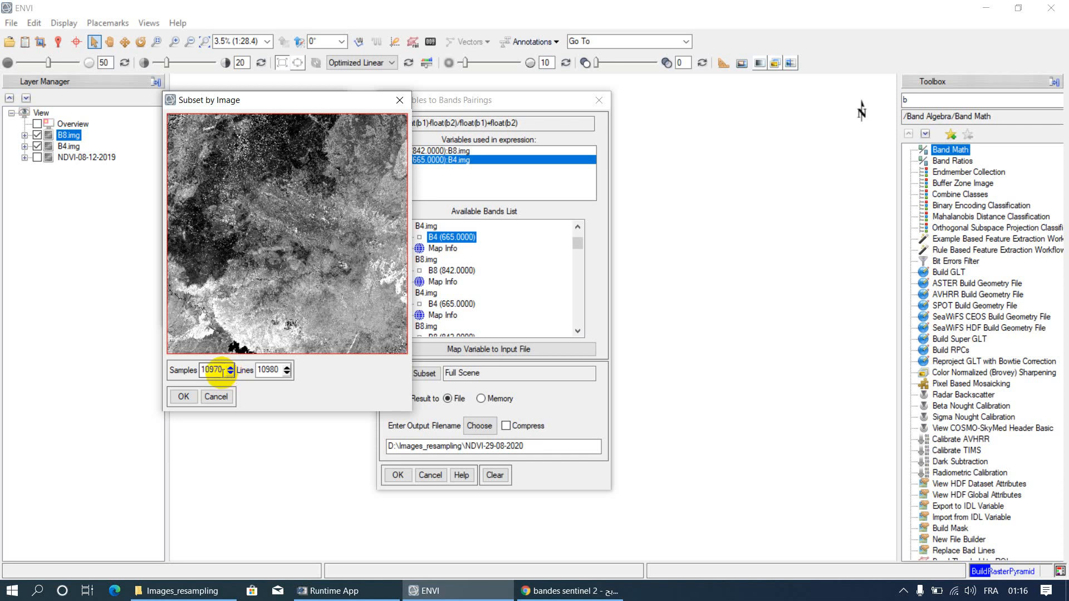
click(221, 371)
drag(221, 372, 196, 368)
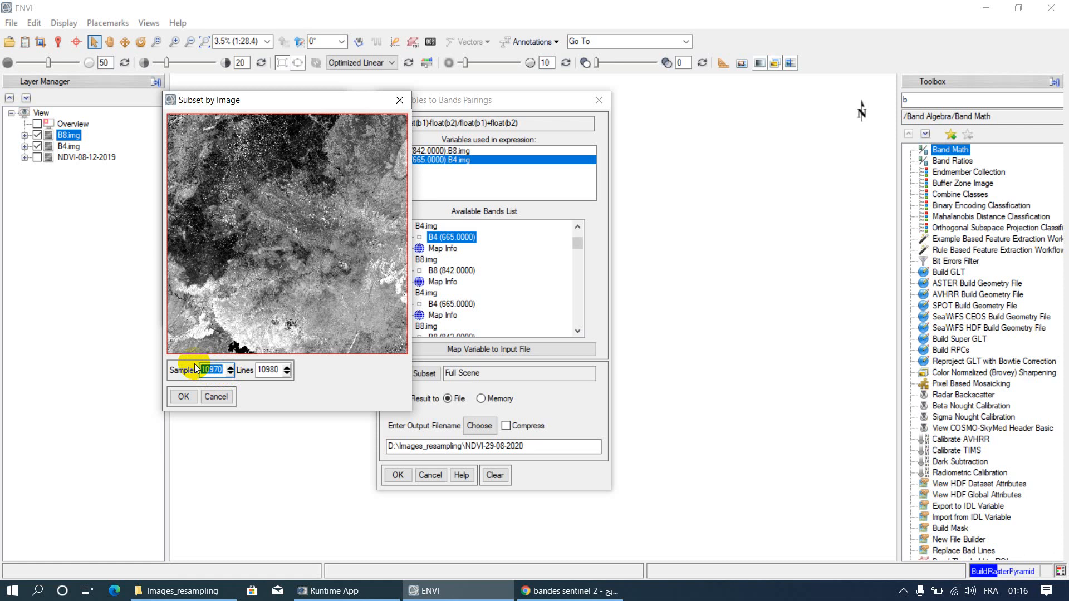
text(5000)
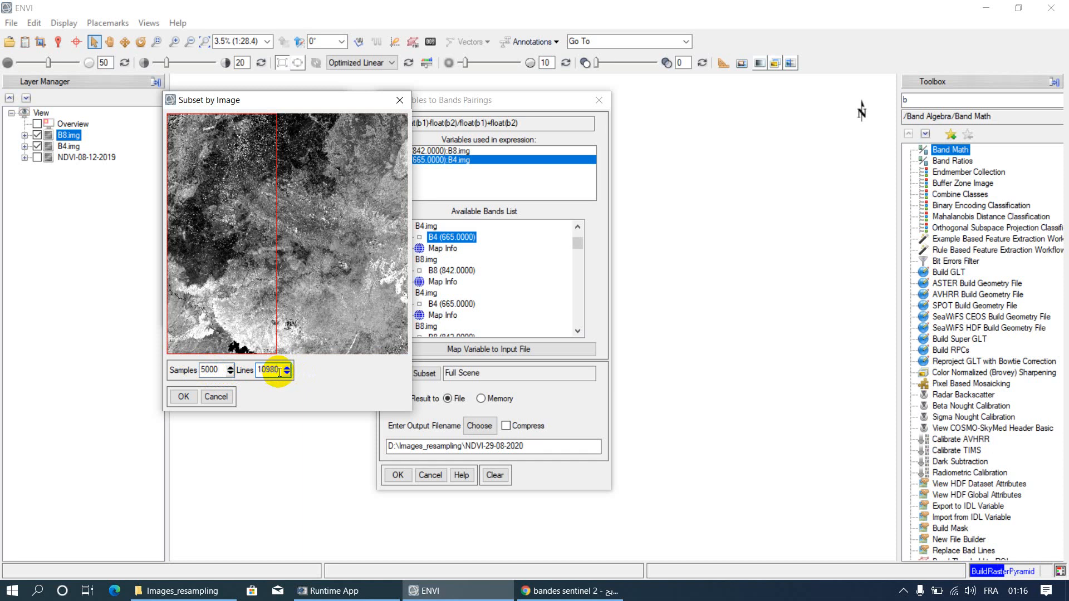
drag(276, 369, 261, 369)
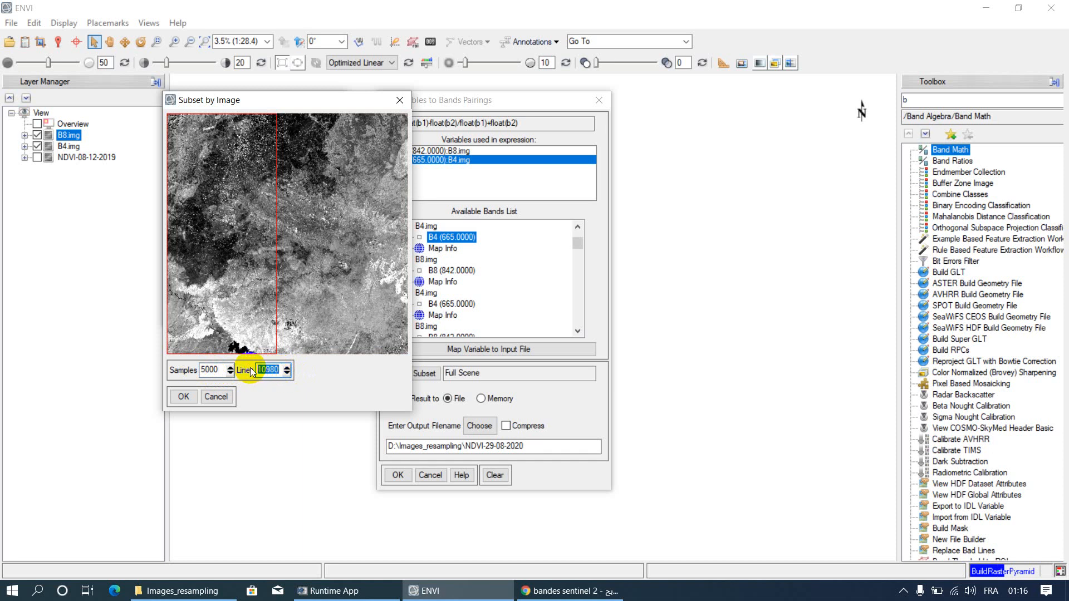
text(5000)
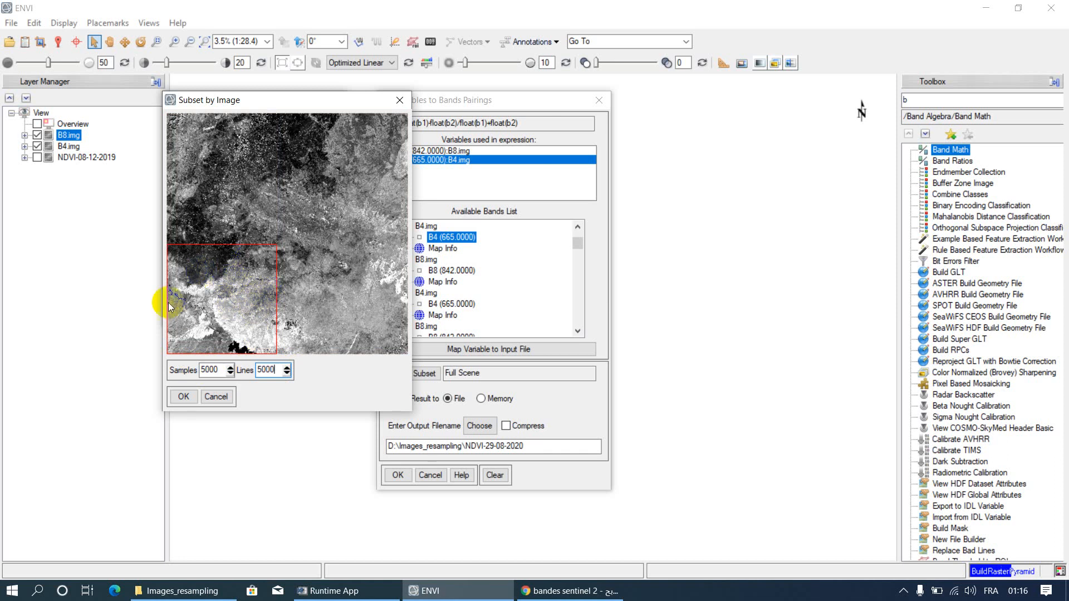
drag(220, 299, 235, 266)
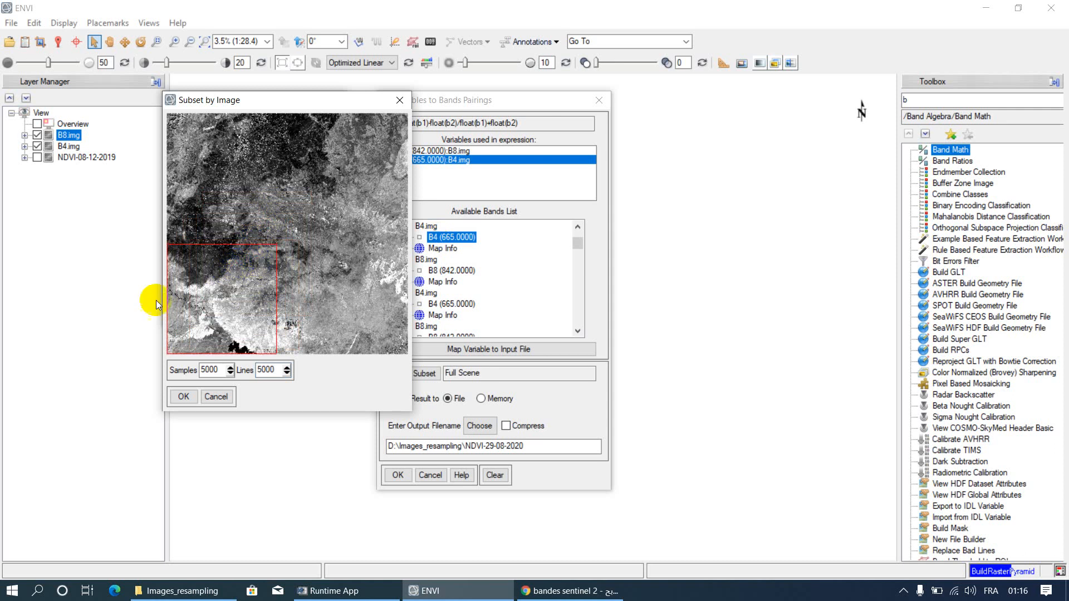
click(215, 396)
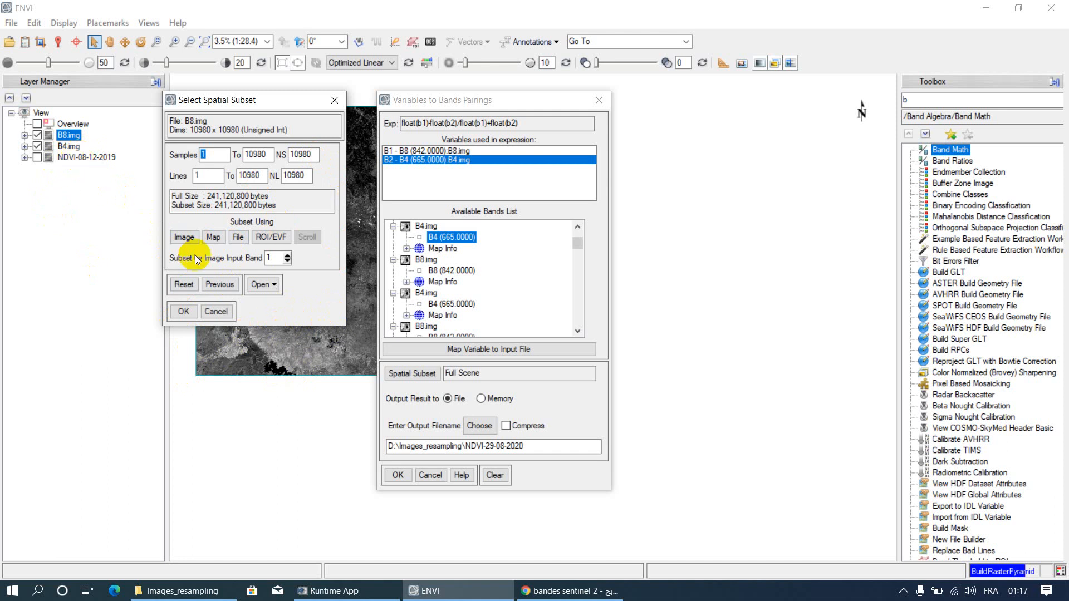
Step: Limit the spatial subset to the extent of the NDVI-08-12-2019 file and run the Band Math calculation
click(239, 237)
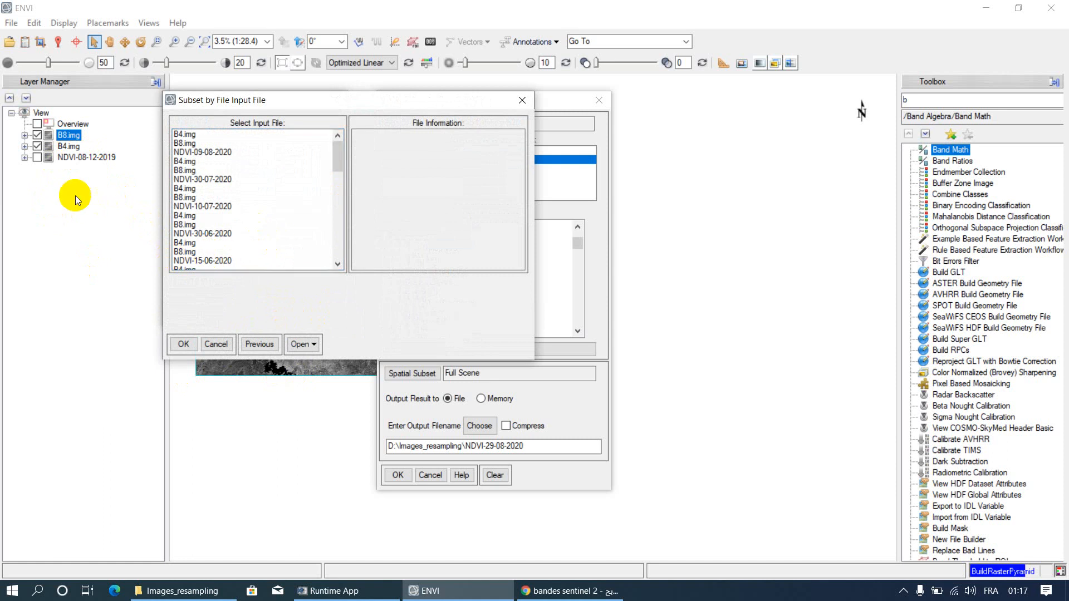
scroll(258, 205, down, 12)
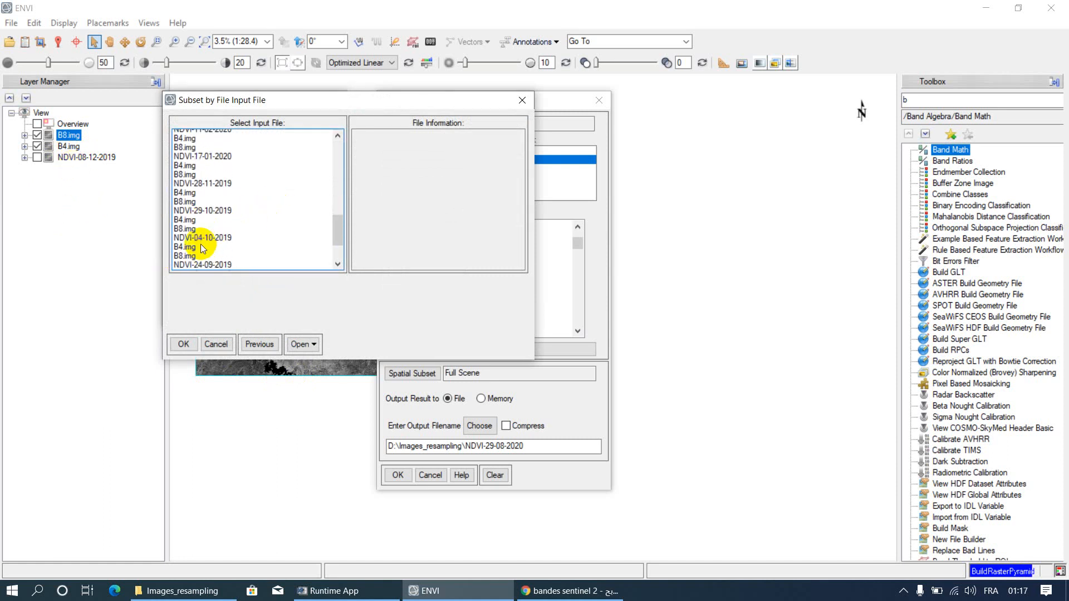
scroll(202, 248, down, 3)
click(206, 241)
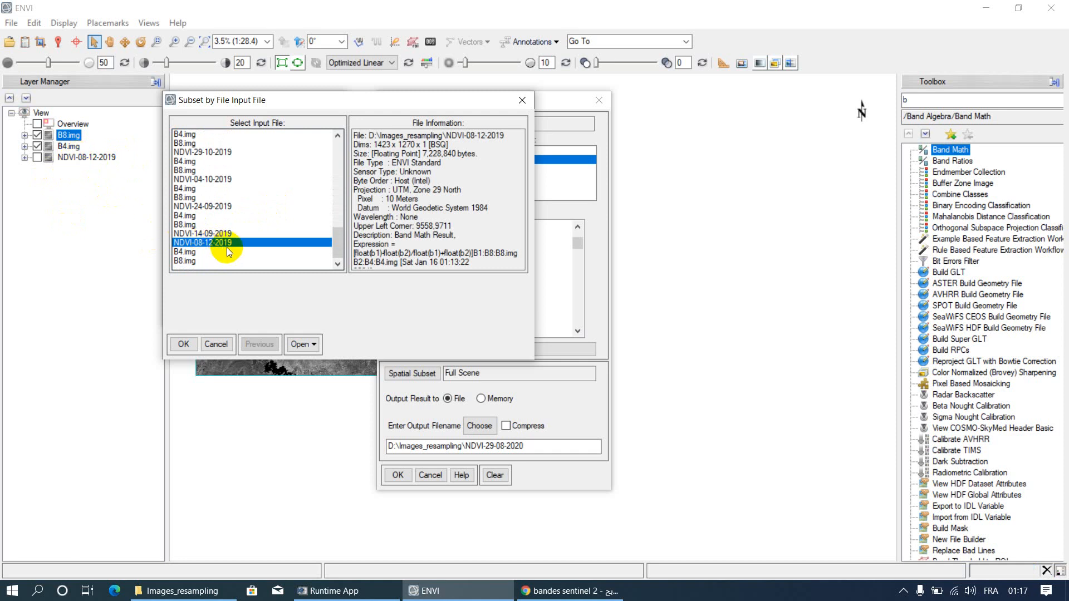
click(181, 344)
click(180, 313)
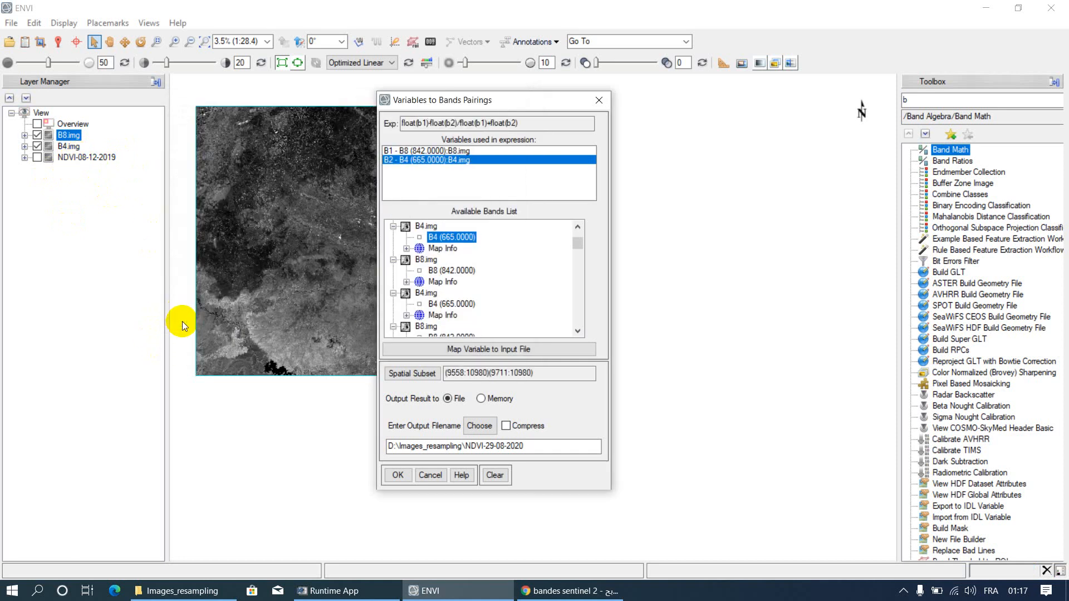
click(398, 475)
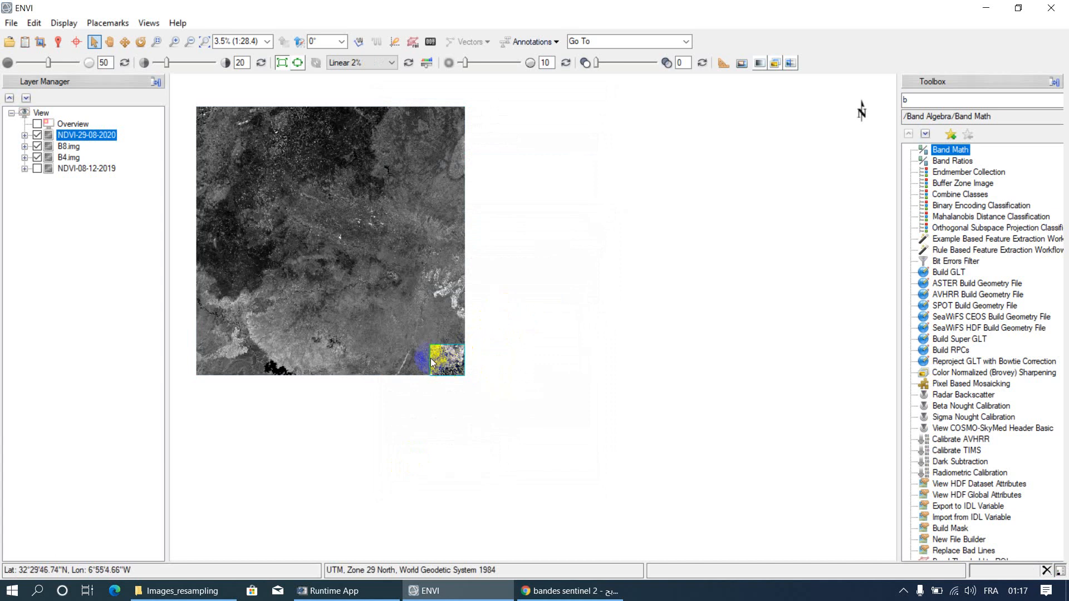
Step: Hide the B8.img and B4.img layers and inspect the NDVI-29-08-2020 image on its own
scroll(445, 366, up, 1)
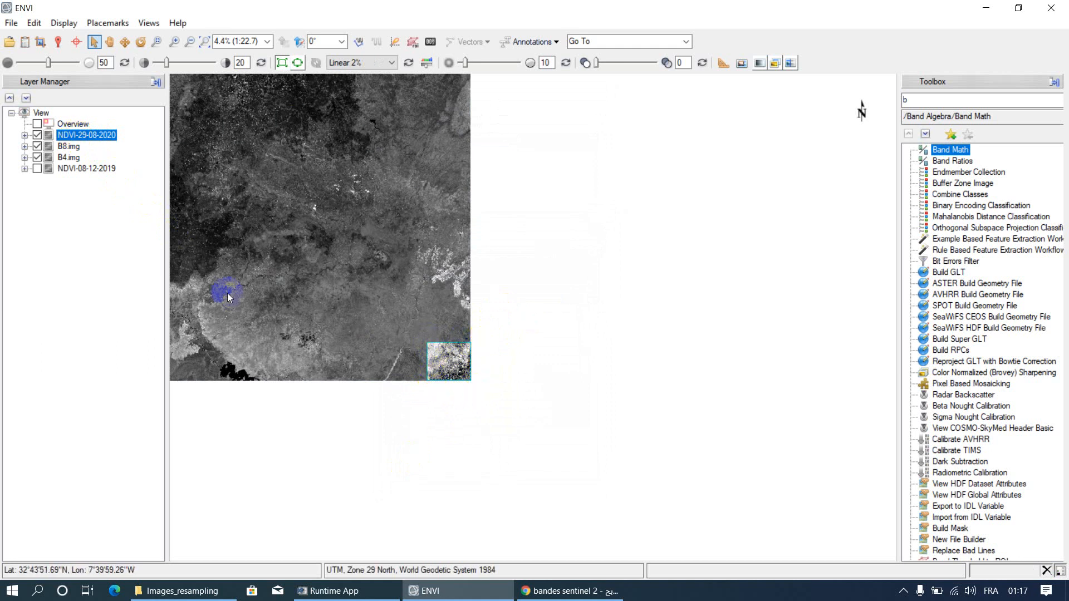
click(38, 148)
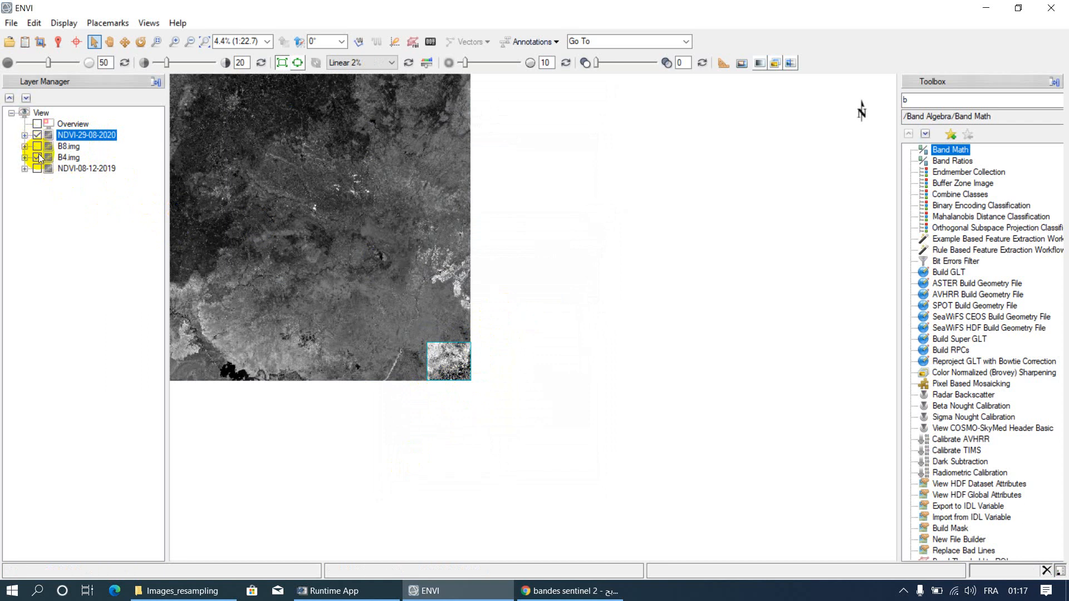
click(37, 158)
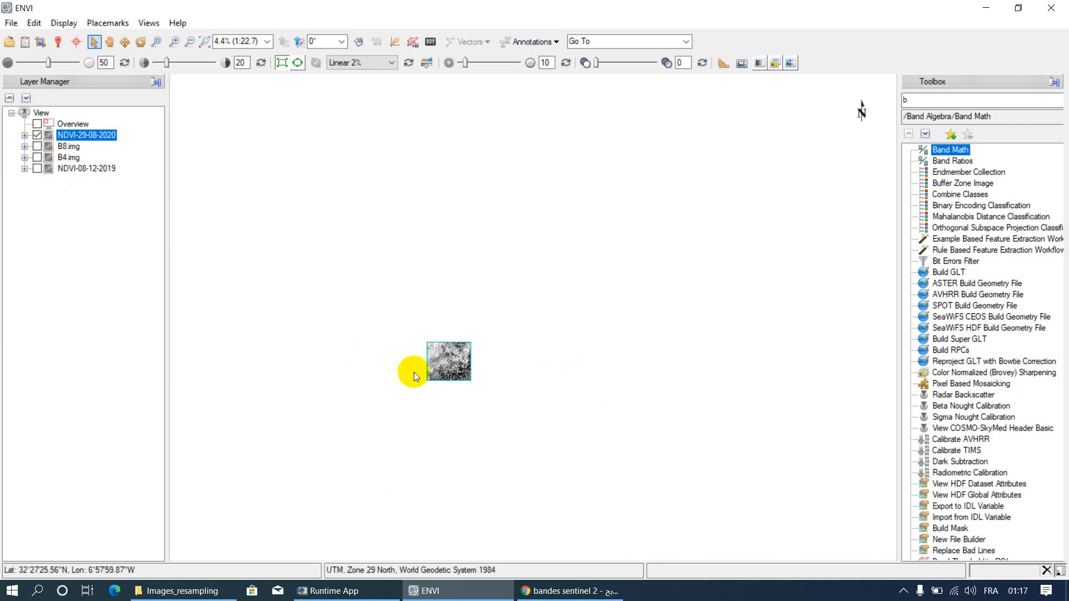
scroll(469, 364, up, 2)
scroll(414, 382, up, 7)
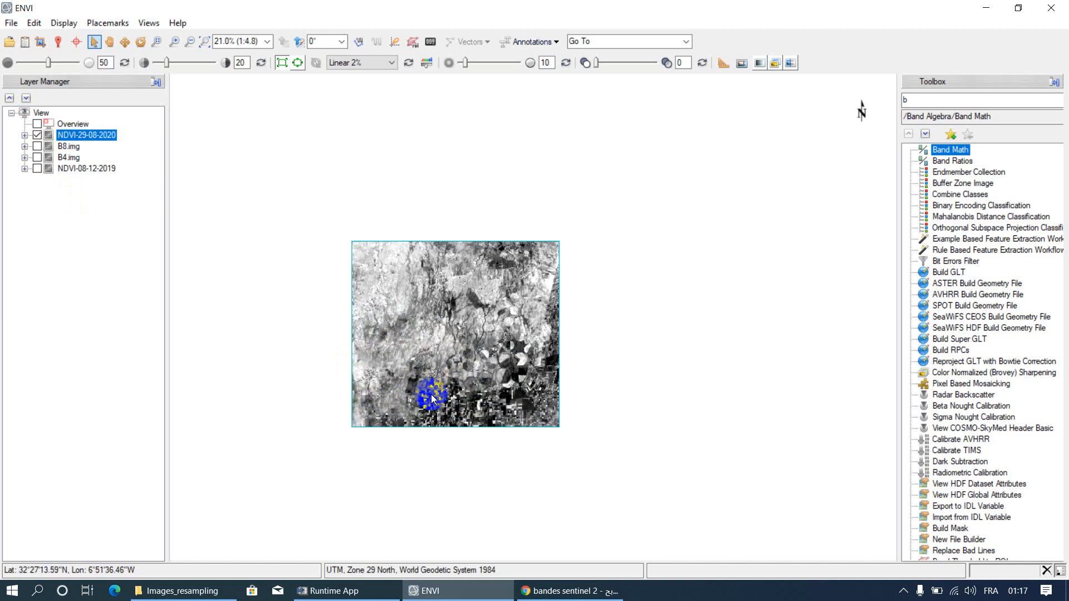
scroll(434, 402, down, 1)
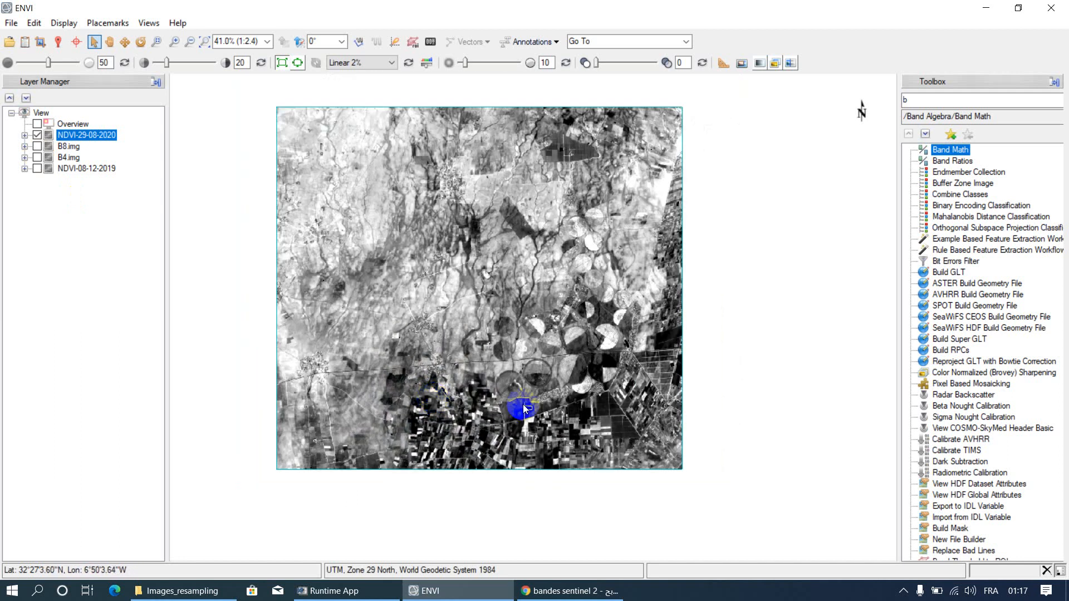